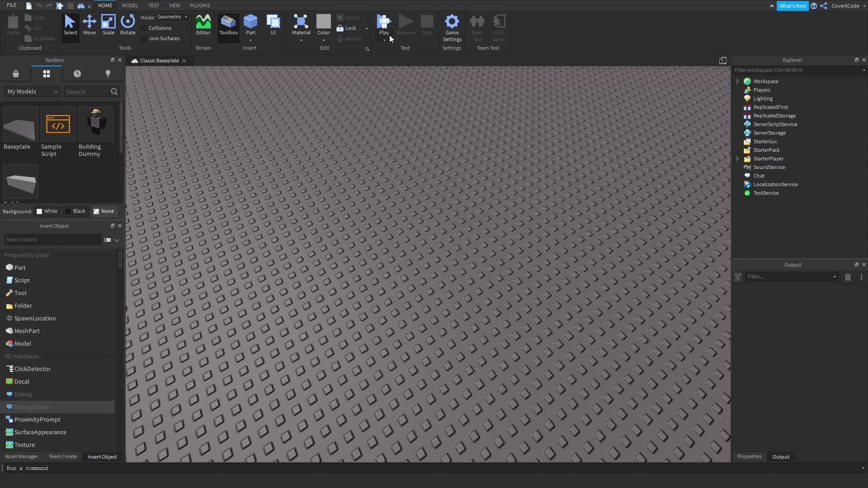
# - Playtest the Classic Baseplate place, look around with the character, and stop the test
pyautogui.click(385, 30)
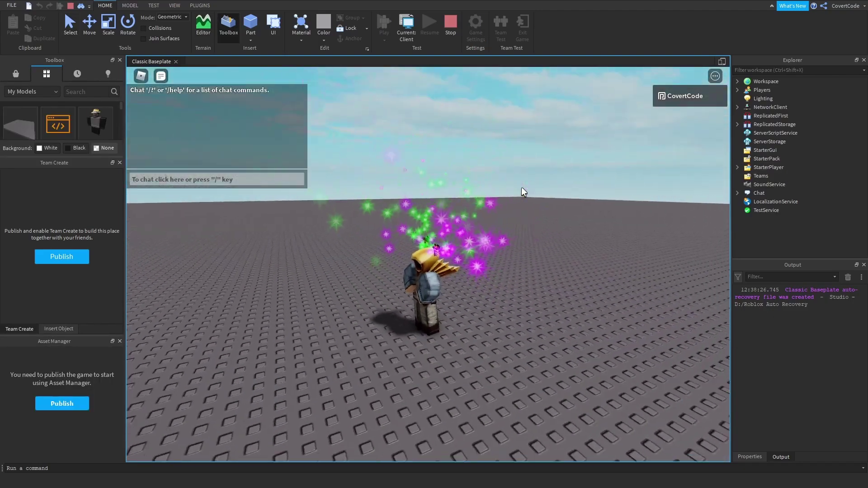
pyautogui.moveTo(522, 186); pyautogui.dragTo(522, 187, button='right')
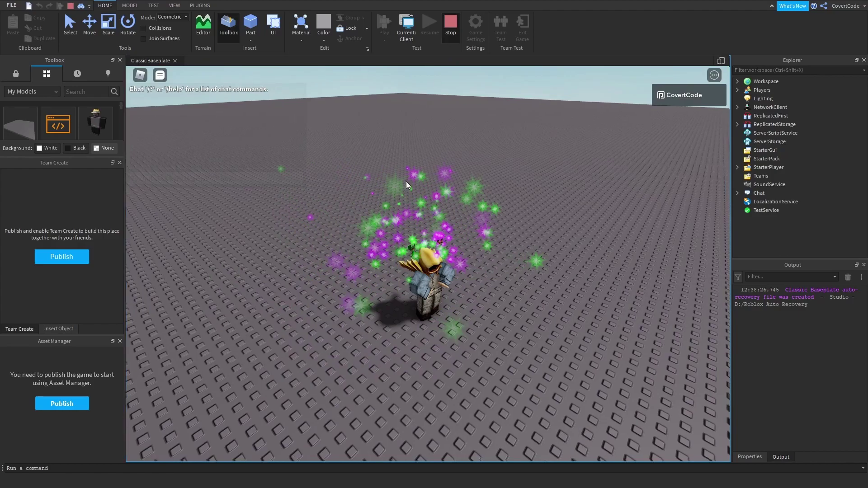
pyautogui.hotkey('shift', 'F5')
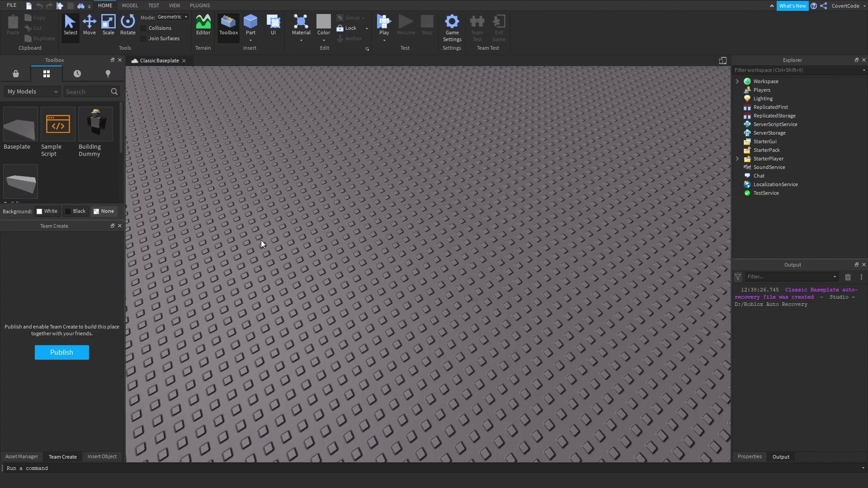
# - Bring up the Insert Object list and the object Properties, and display the modeling tools
pyautogui.click(103, 457)
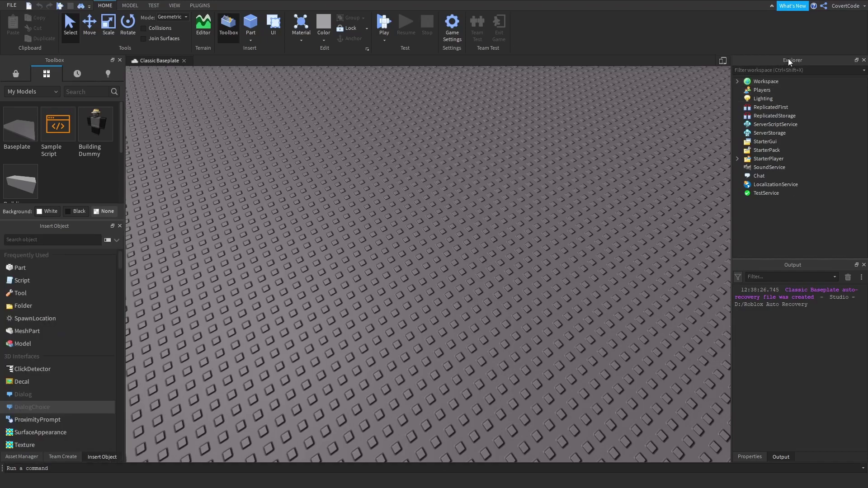
pyautogui.click(751, 457)
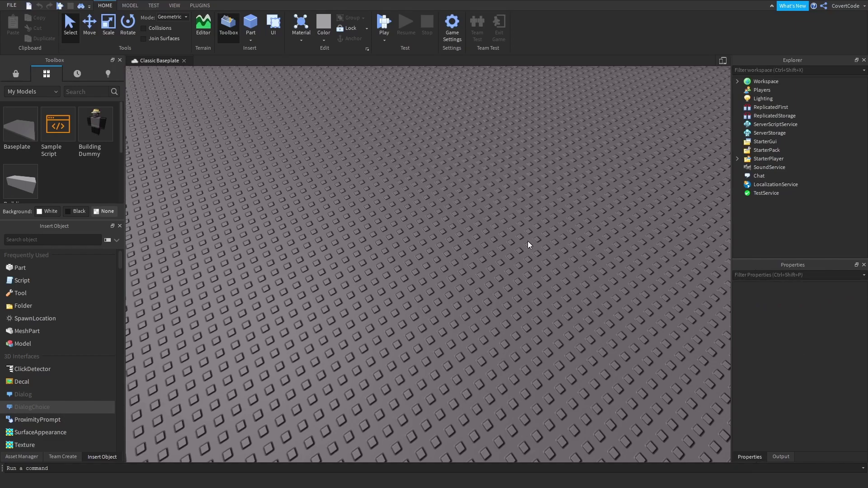
pyautogui.click(172, 7)
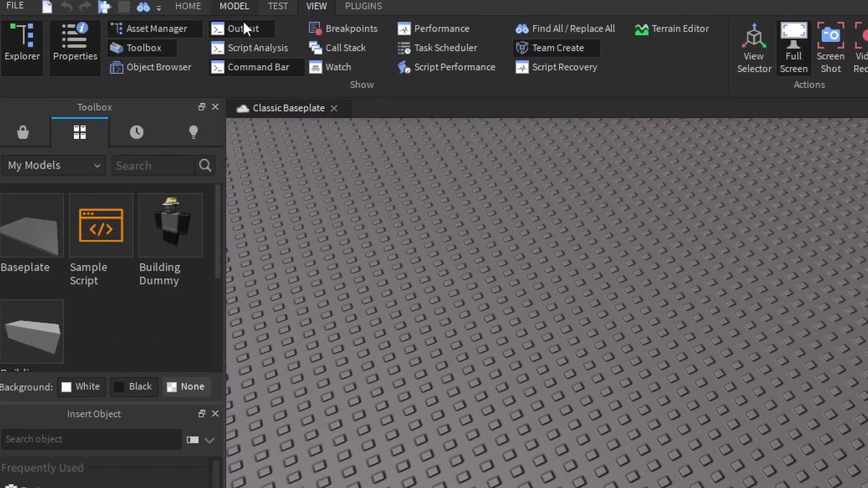
pyautogui.click(234, 6)
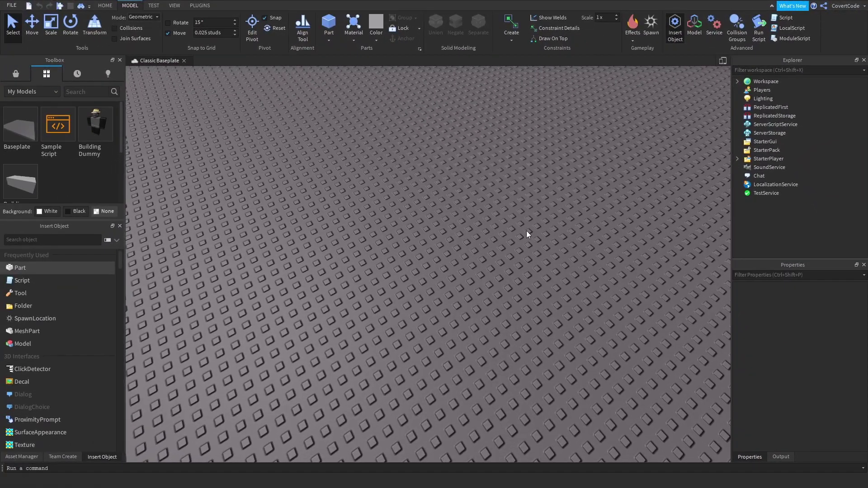
# - Search the insertable objects for "sound" and add a Sound object to SoundService
pyautogui.click(763, 168)
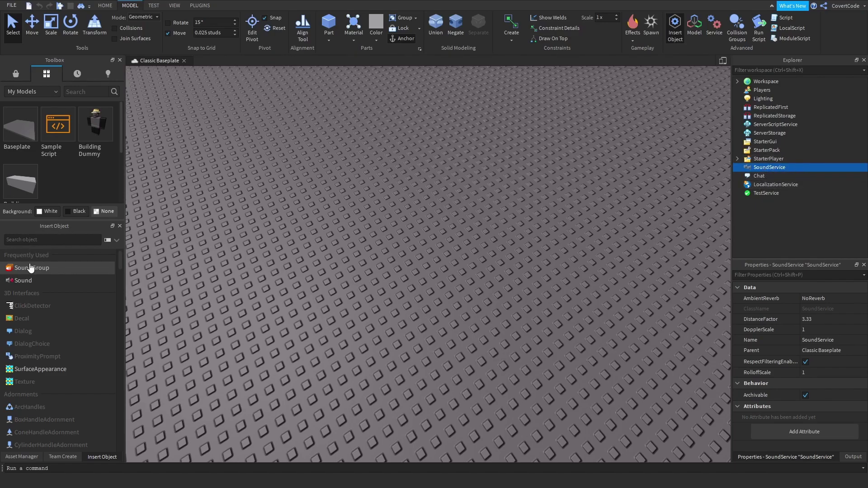
pyautogui.click(48, 240)
pyautogui.write('sound')
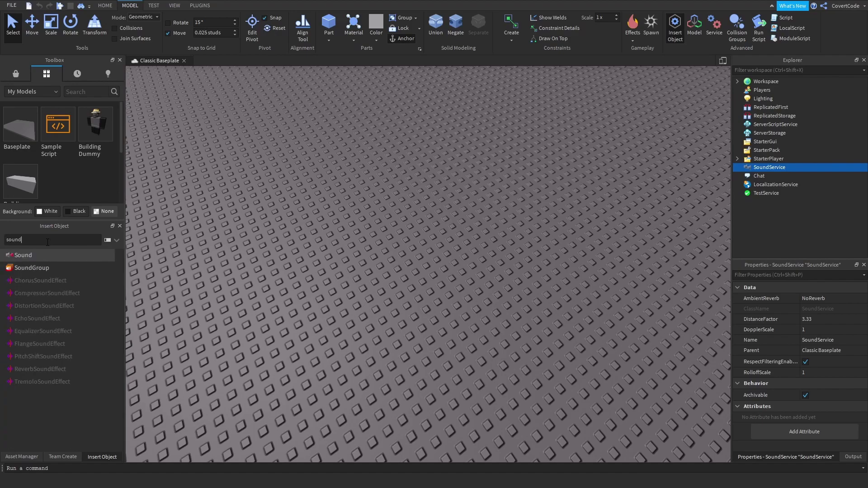
pyautogui.click(40, 259)
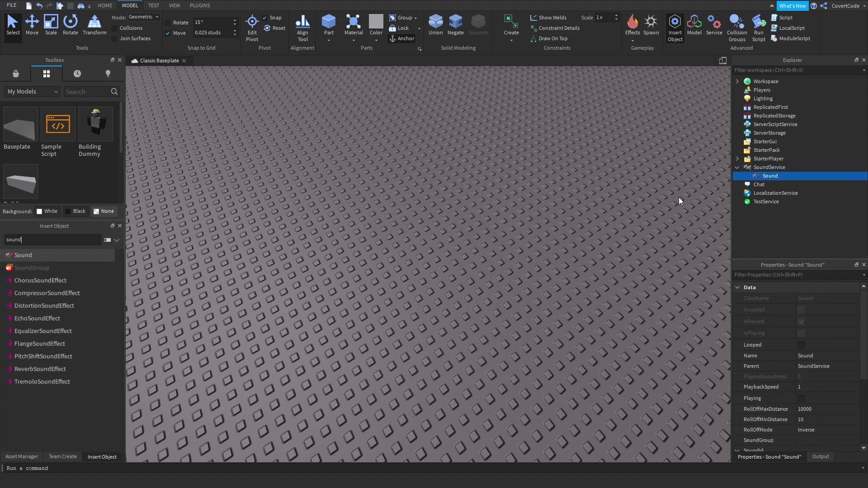
pyautogui.write('-+')
pyautogui.moveTo(767, 179)
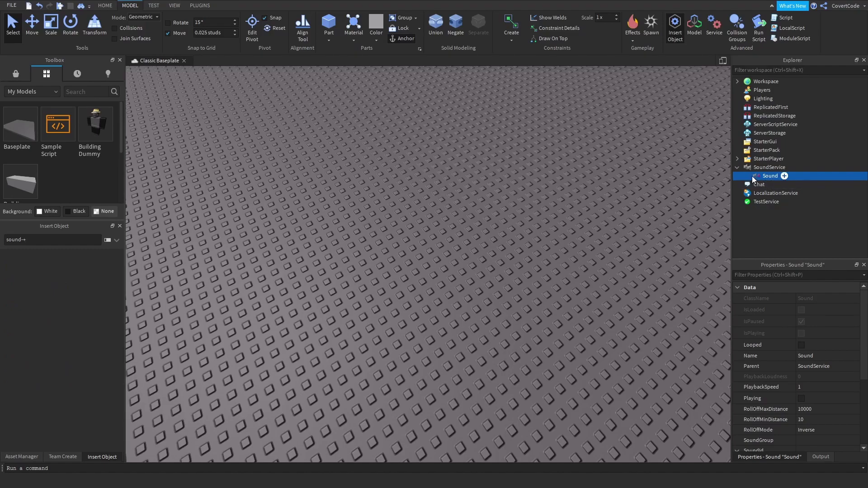
# - Rename the new Sound object in SoundService as "Music"
pyautogui.scroll(-2, 566, 214)
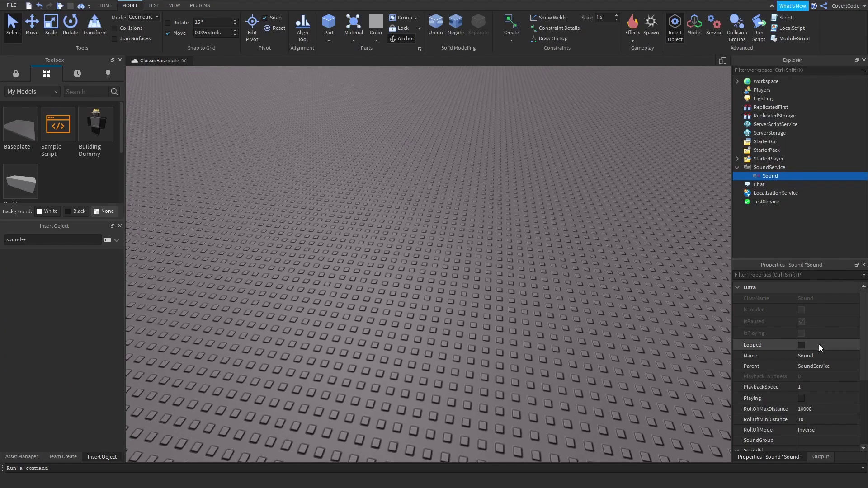
pyautogui.scroll(-2, 785, 317)
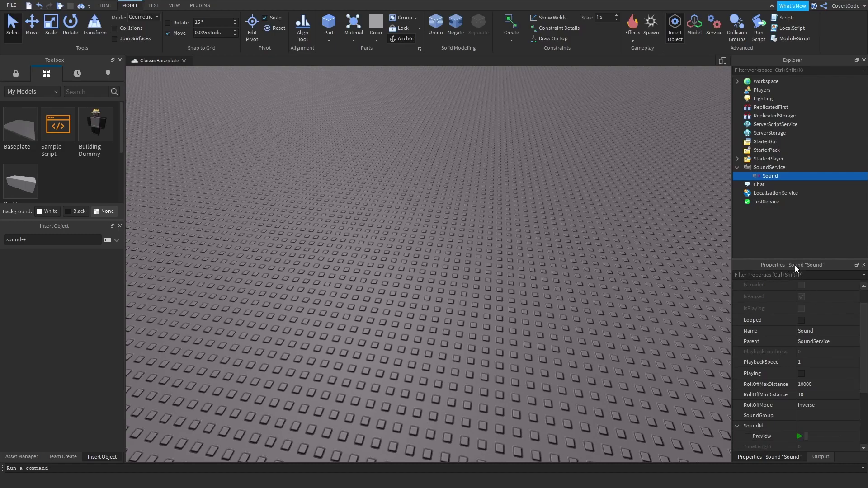
pyautogui.scroll(2, 777, 311)
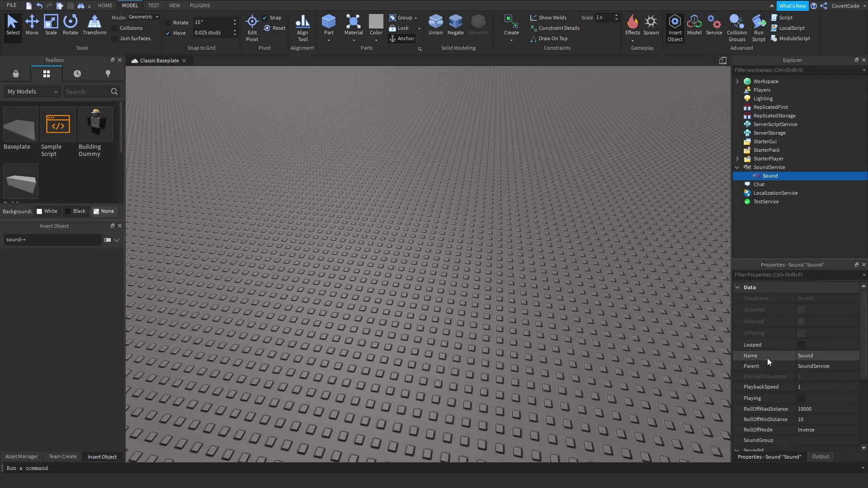
pyautogui.click(750, 355)
pyautogui.write('Music')
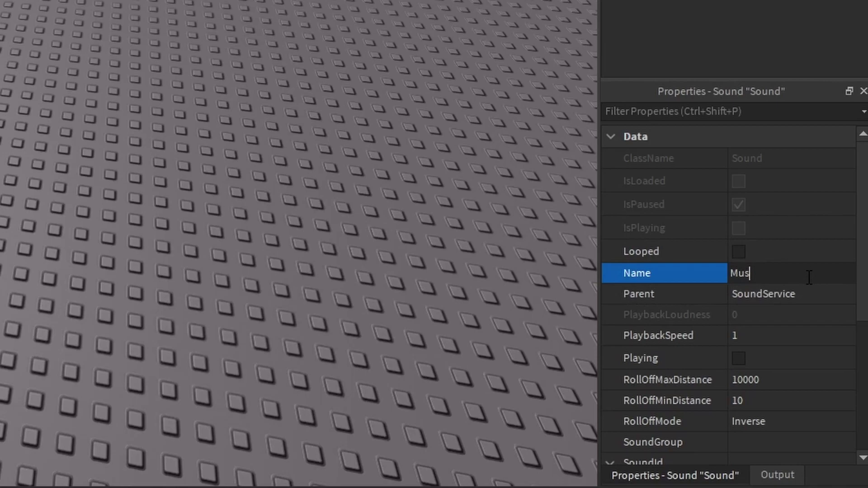
pyautogui.press('Return')
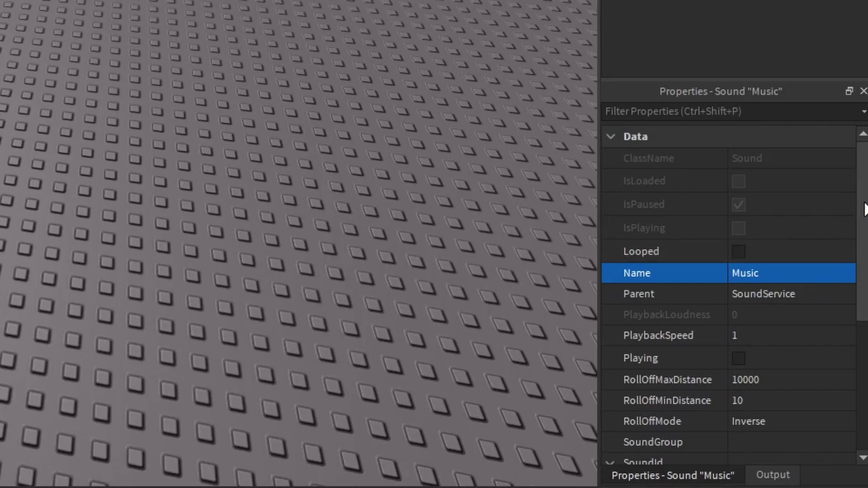
# - Enlarge the Toolbox area and set its marketplace category to Audio
pyautogui.scroll(-3, 859, 252)
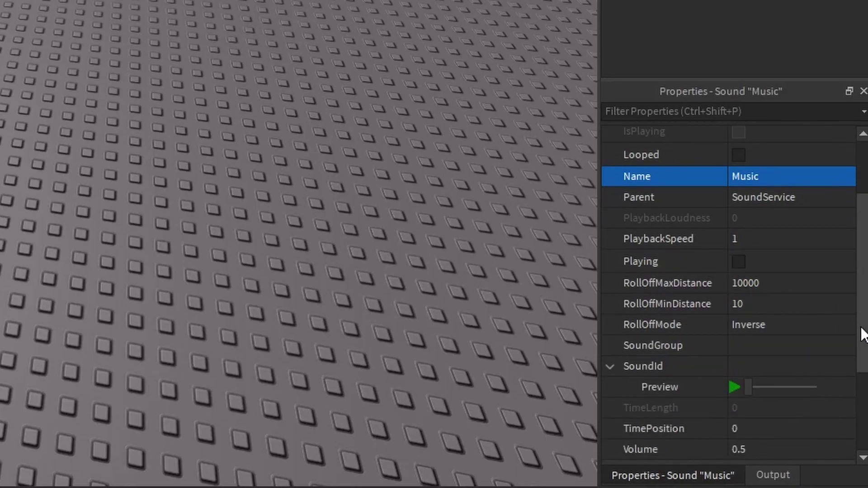
pyautogui.scroll(-2, 861, 346)
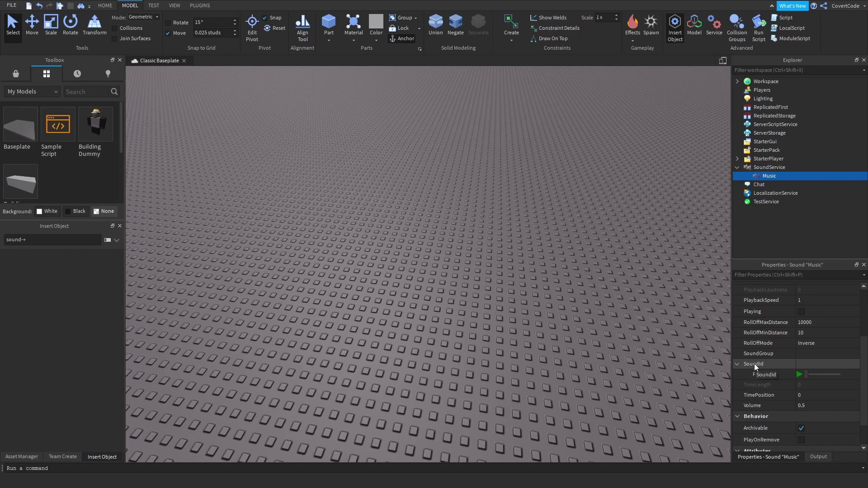
pyautogui.click(427, 266)
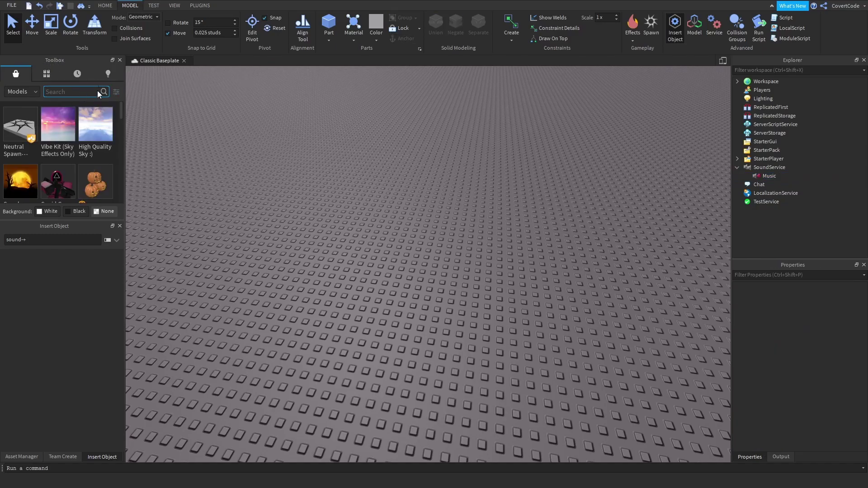
pyautogui.click(174, 5)
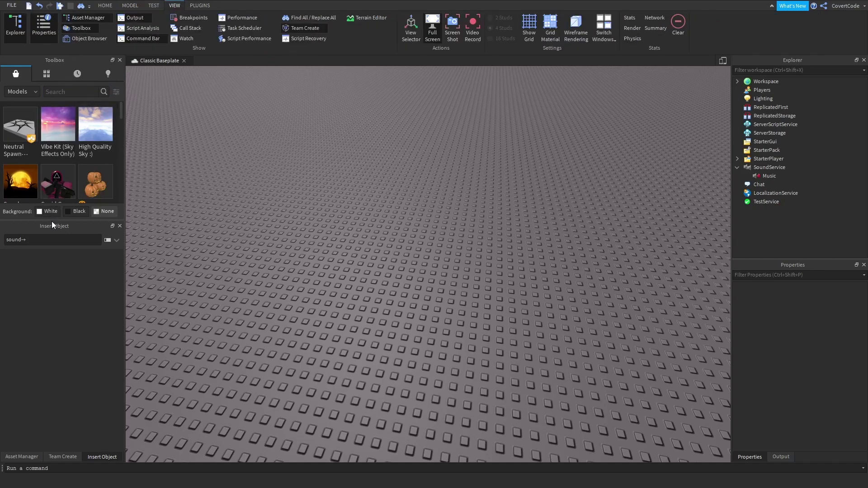
pyautogui.moveTo(52, 222); pyautogui.dragTo(52, 293)
pyautogui.click(19, 91)
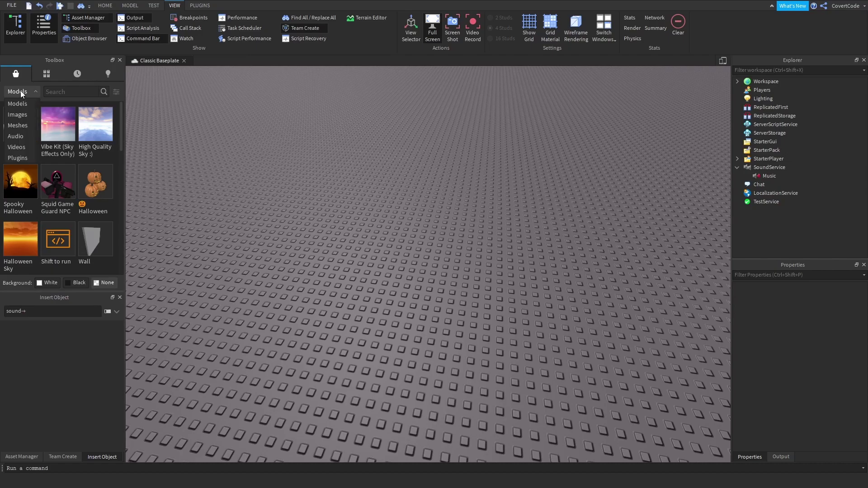
pyautogui.click(10, 106)
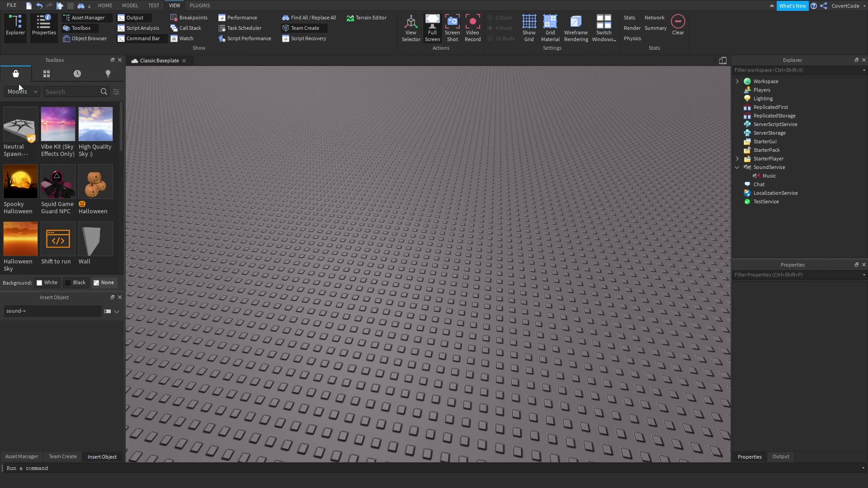
pyautogui.click(18, 91)
pyautogui.click(11, 139)
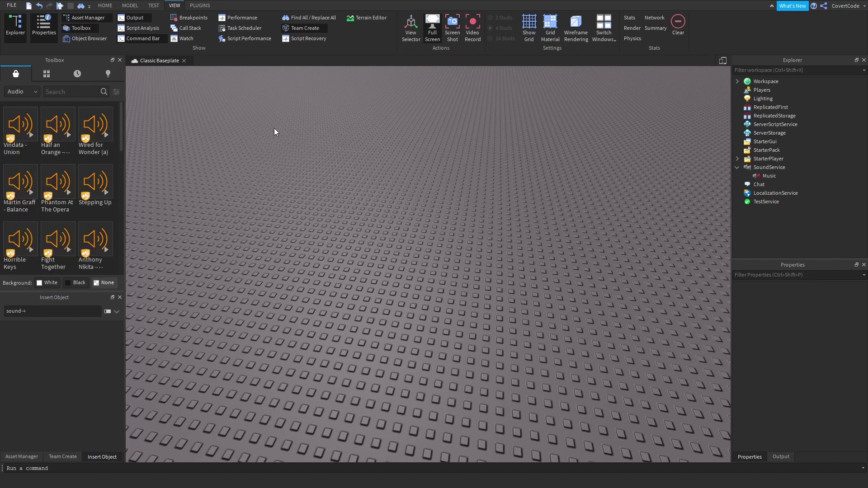
# - Search the marketplace audio for "background music" and browse the tracks
pyautogui.scroll(-4, 121, 113)
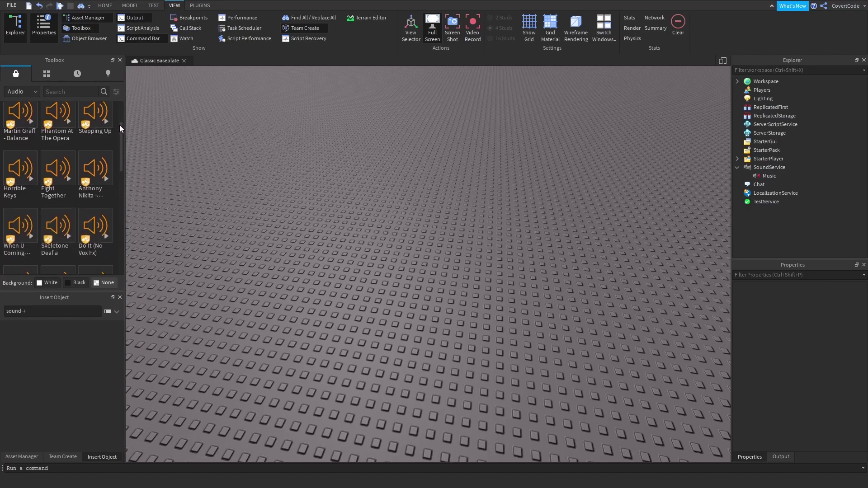
pyautogui.scroll(4, 116, 115)
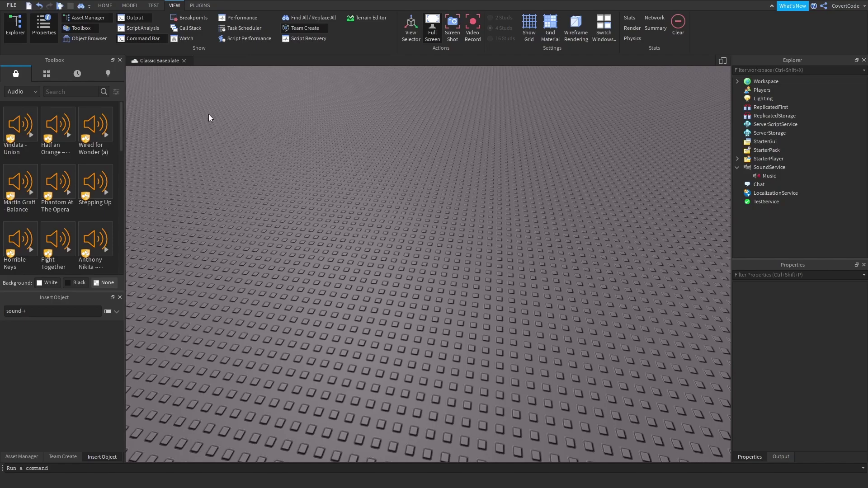
pyautogui.click(85, 93)
pyautogui.write('background music')
pyautogui.press('Return')
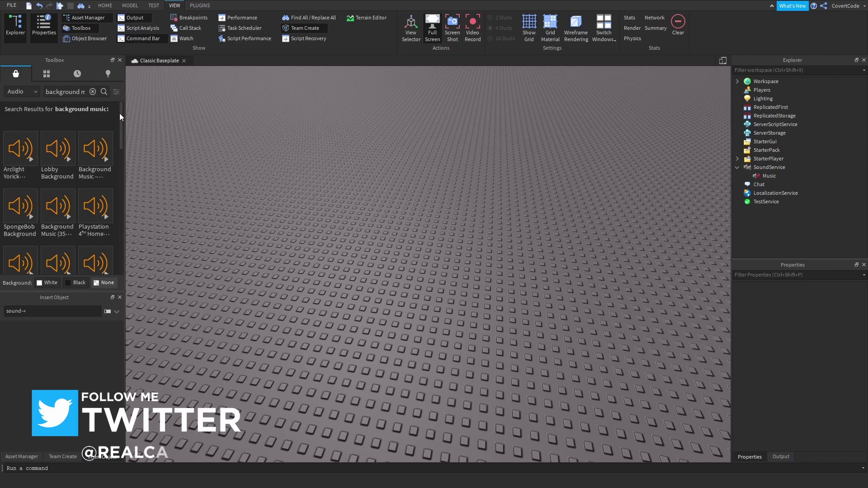
pyautogui.scroll(-1, 121, 113)
pyautogui.scroll(-3, 123, 129)
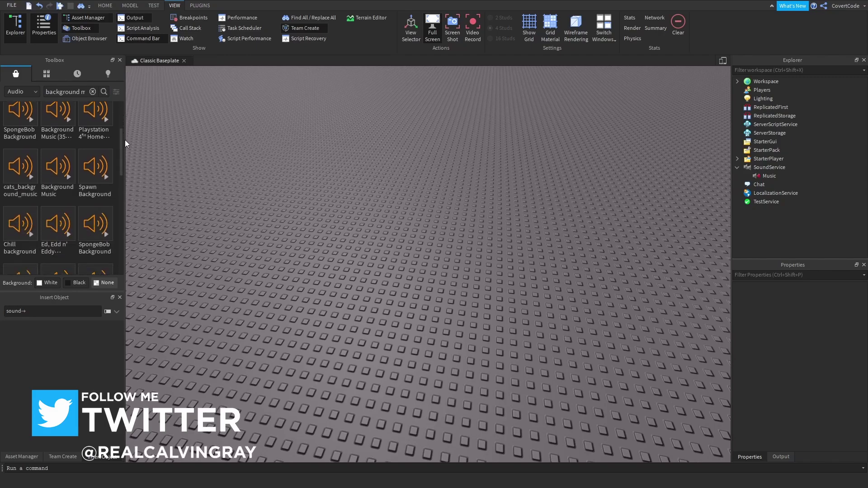
pyautogui.scroll(3, 125, 143)
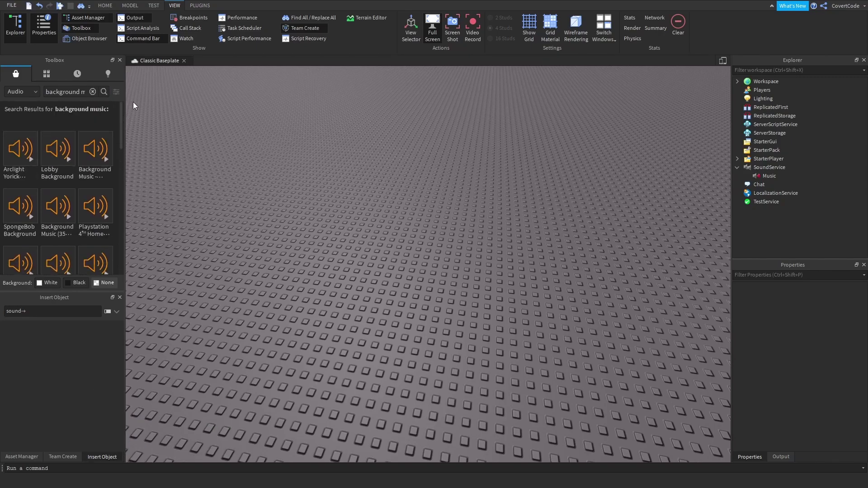
# - Insert the Cute Background Music track into the place and move its Sound object from Workspace into SoundService
pyautogui.moveTo(120, 110); pyautogui.dragTo(118, 171)
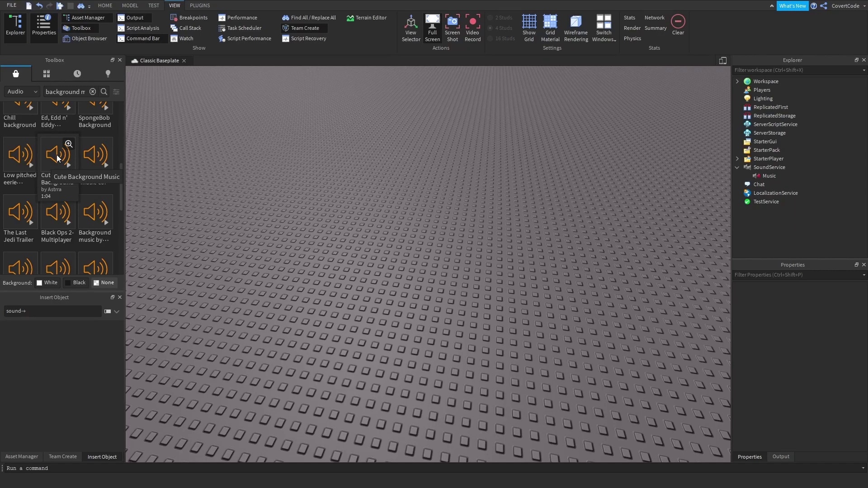
pyautogui.moveTo(56, 155); pyautogui.dragTo(245, 183)
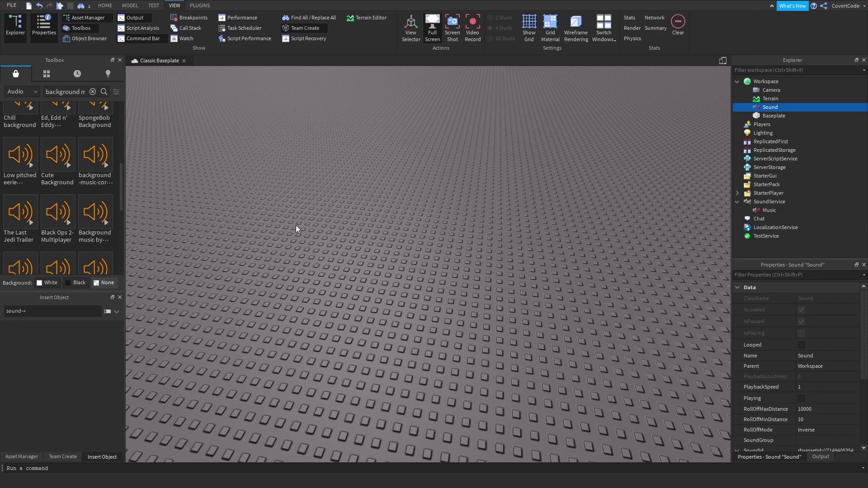
pyautogui.moveTo(755, 108); pyautogui.dragTo(768, 201)
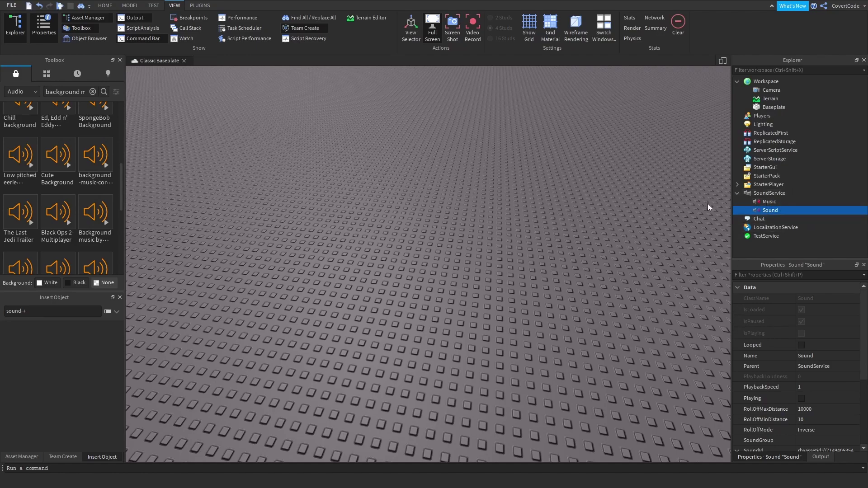
pyautogui.rightClick(57, 154)
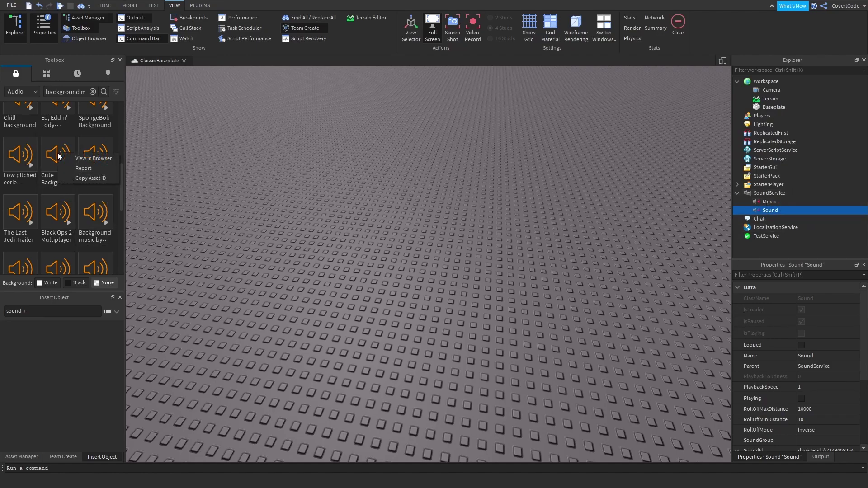
pyautogui.click(88, 178)
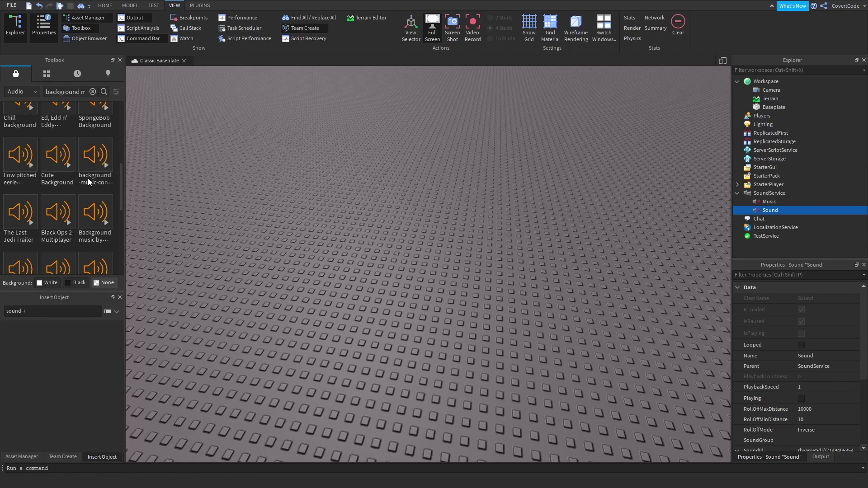
pyautogui.click(770, 202)
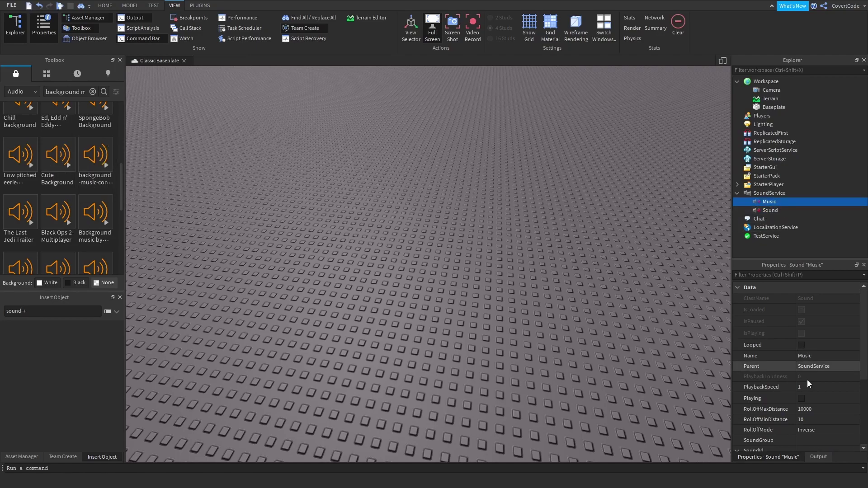
pyautogui.scroll(-3, 807, 380)
pyautogui.click(809, 357)
pyautogui.hotkey('ctrl', 'v')
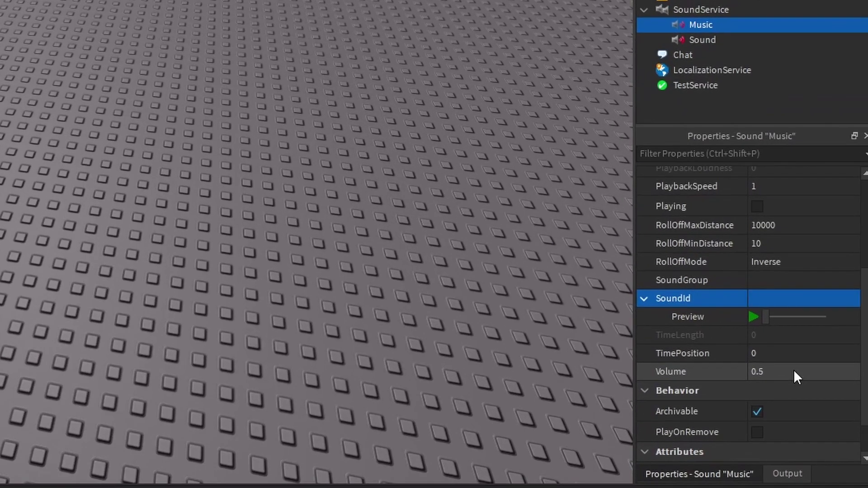
pyautogui.press('Return')
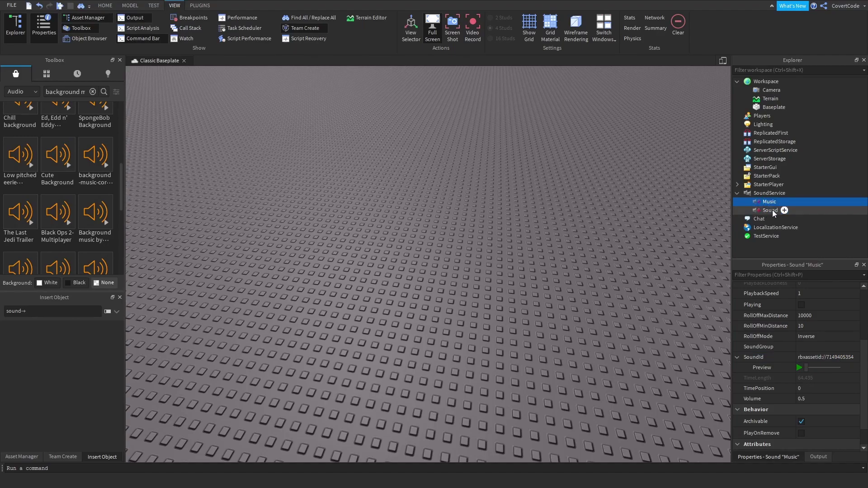
# - Review the properties of the extra Sound object in SoundService and delete that object, leaving only Music
pyautogui.click(769, 211)
pyautogui.scroll(3, 813, 327)
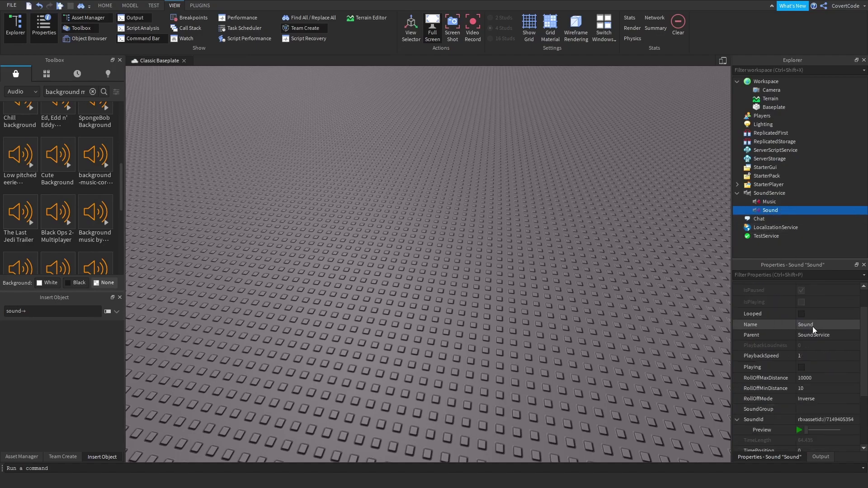
pyautogui.scroll(-3, 785, 376)
pyautogui.scroll(3, 809, 326)
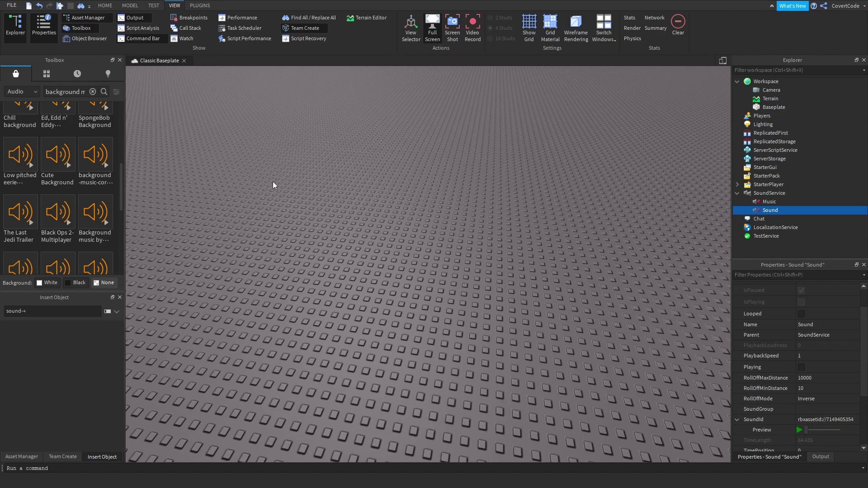
pyautogui.rightClick(771, 211)
pyautogui.click(789, 258)
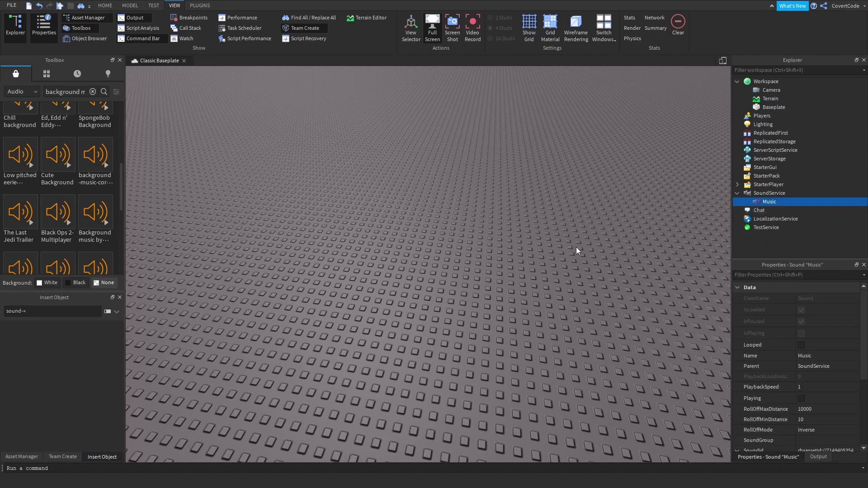
# - Preview the track assigned to the Music object and stop the playback
pyautogui.scroll(-3, 814, 317)
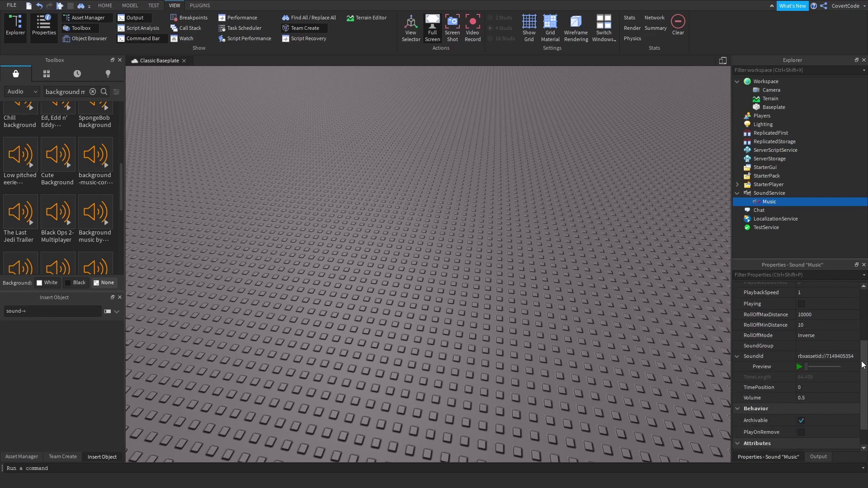
pyautogui.click(799, 365)
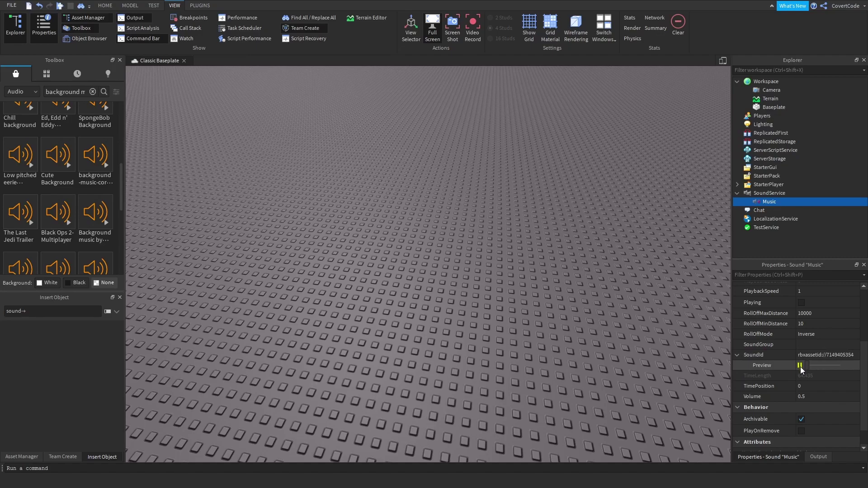
pyautogui.click(799, 365)
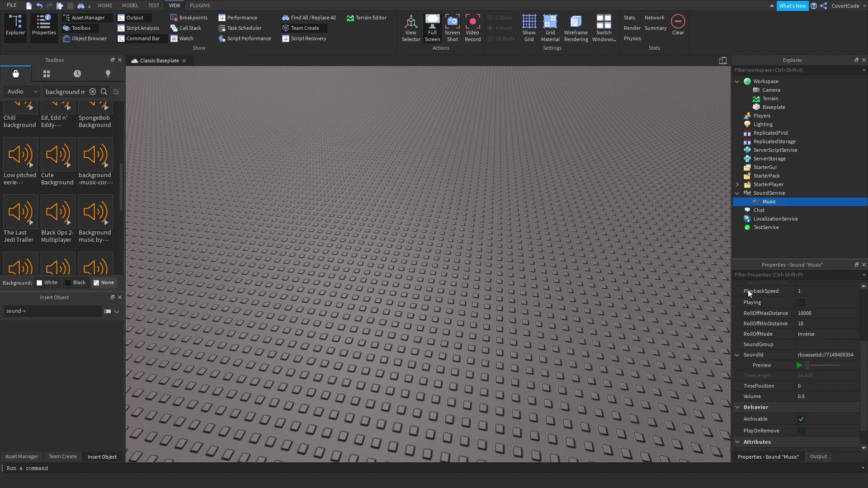
# - Set the Music object's Volume to 0.2 and enable its Playing property
pyautogui.scroll(2, 848, 376)
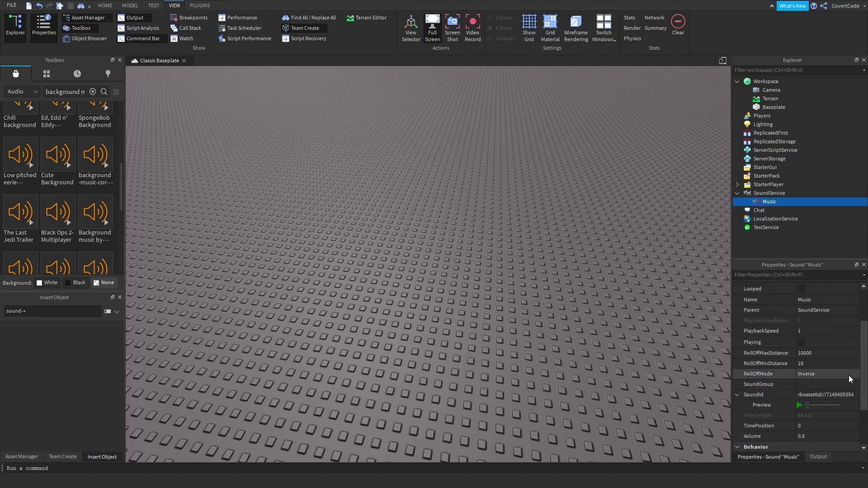
pyautogui.scroll(-3, 848, 375)
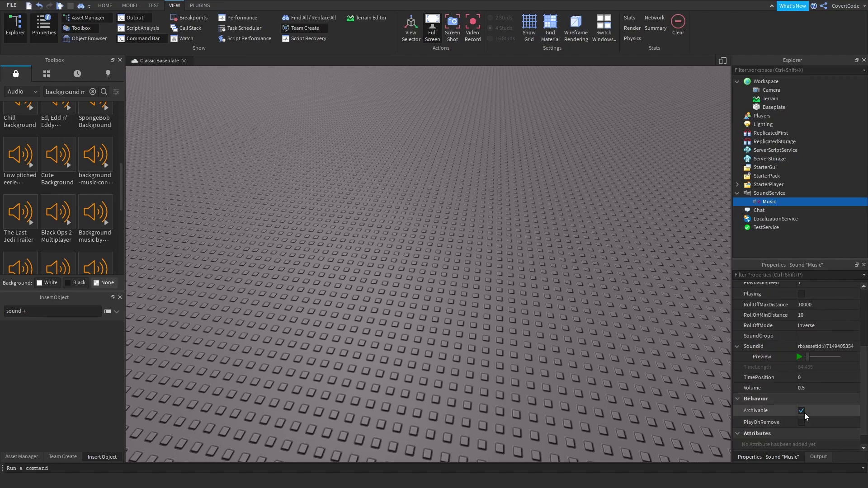
pyautogui.click(809, 387)
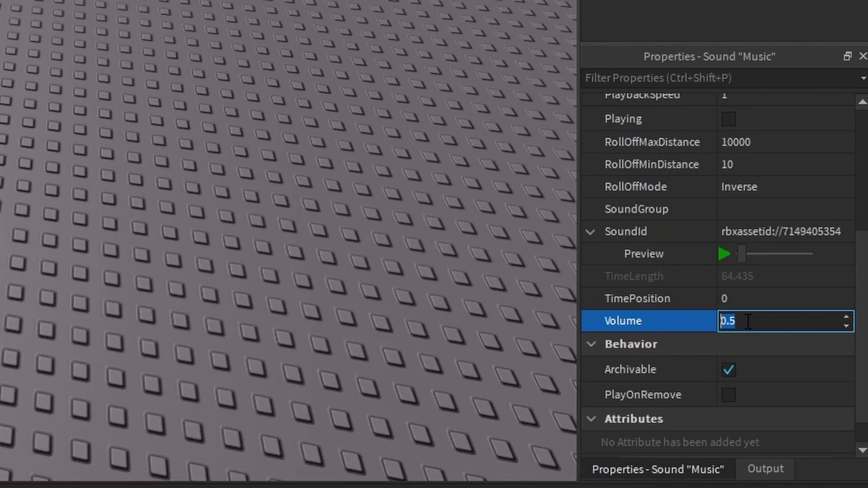
pyautogui.press('BackSpace')
pyautogui.write('0.2')
pyautogui.press('Return')
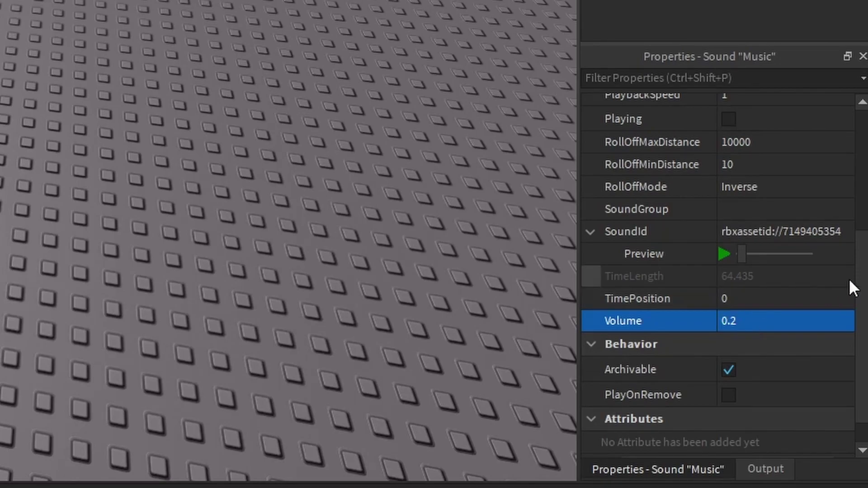
pyautogui.scroll(3, 858, 280)
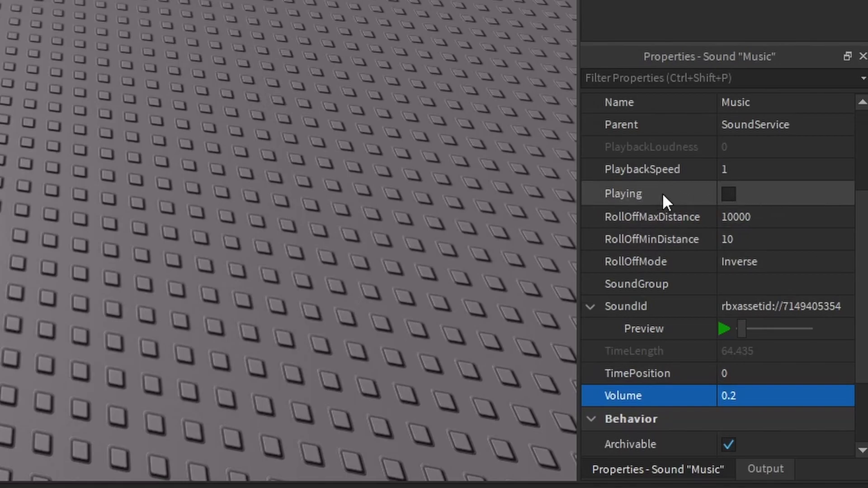
pyautogui.click(729, 194)
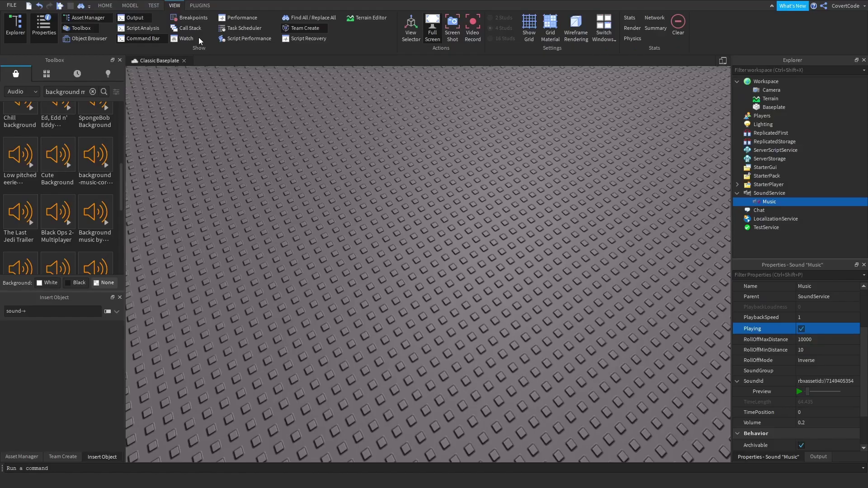
# - Playtest the place to listen to the background music in game, and stop the simulation
pyautogui.click(154, 5)
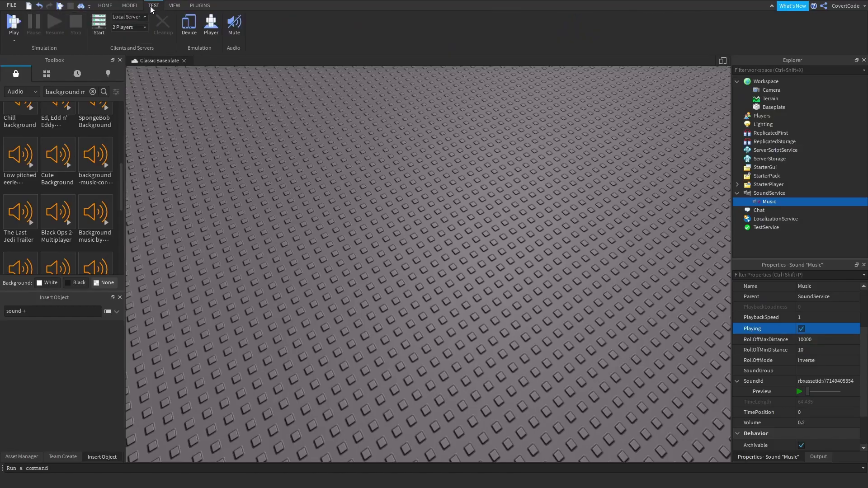
pyautogui.click(14, 22)
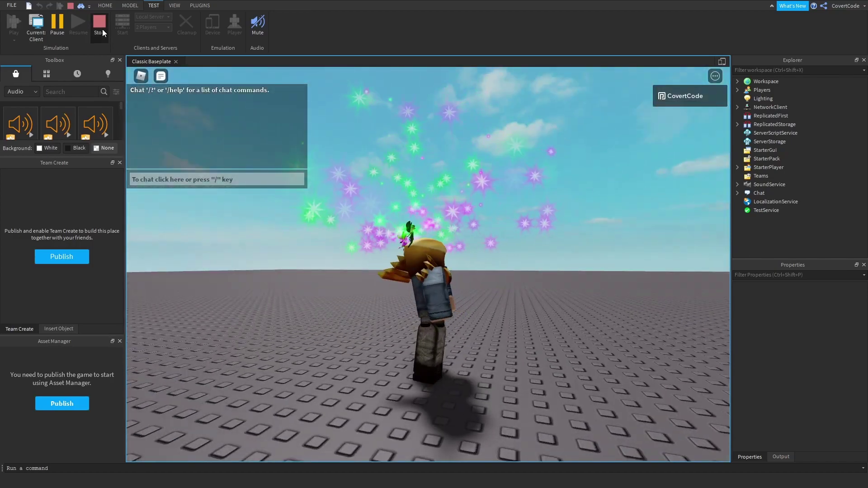
pyautogui.hotkey('shift', 'F5')
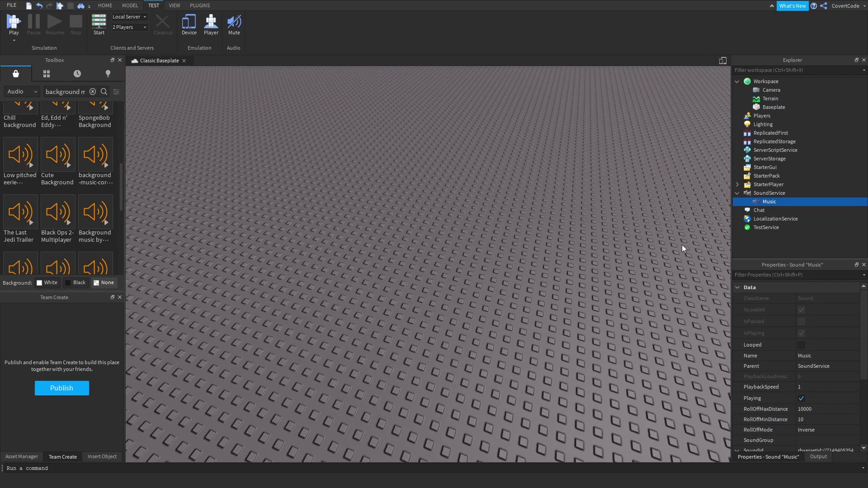
# - Enable the Looped property of the Music object so the track repeats
pyautogui.scroll(-2, 847, 333)
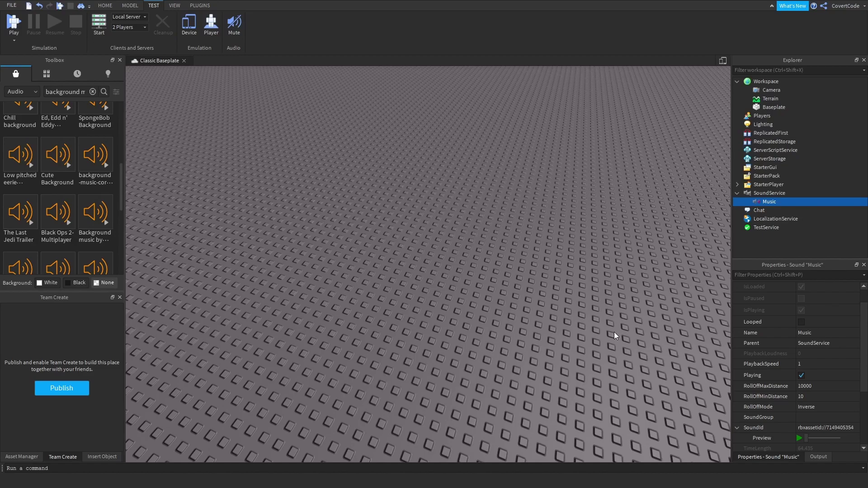
pyautogui.click(802, 323)
pyautogui.scroll(1, 612, 305)
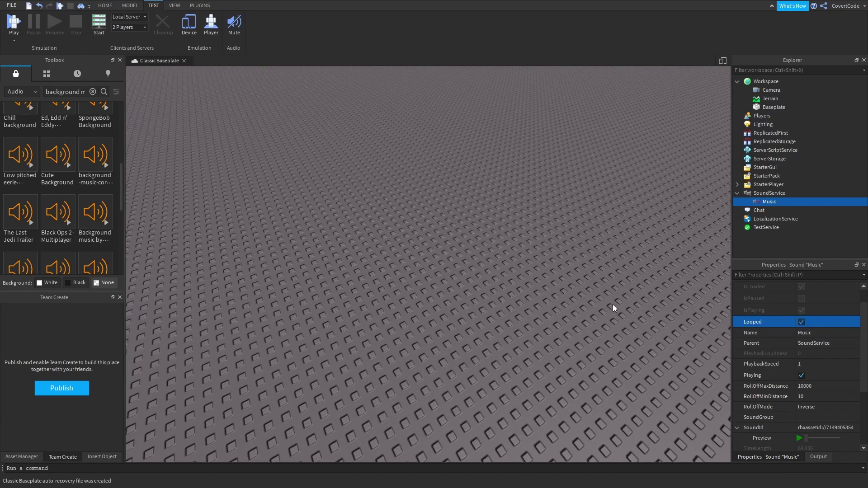
pyautogui.scroll(5, 613, 307)
pyautogui.click(262, 278)
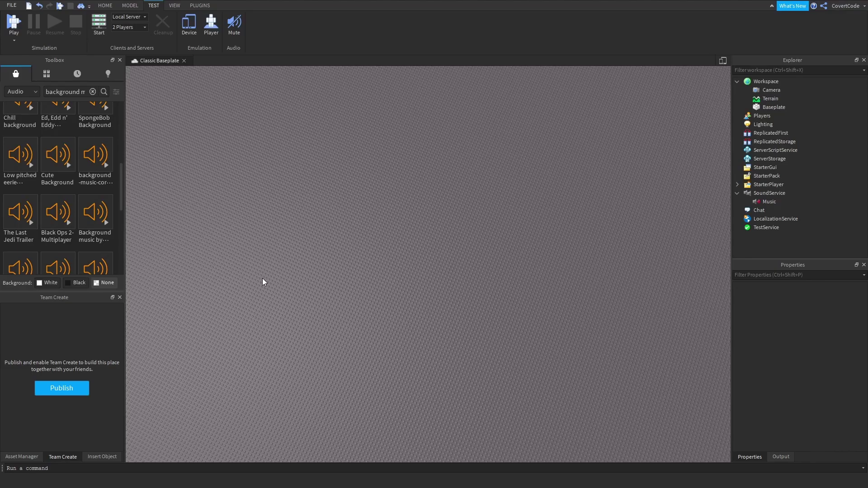
pyautogui.scroll(-5, 264, 276)
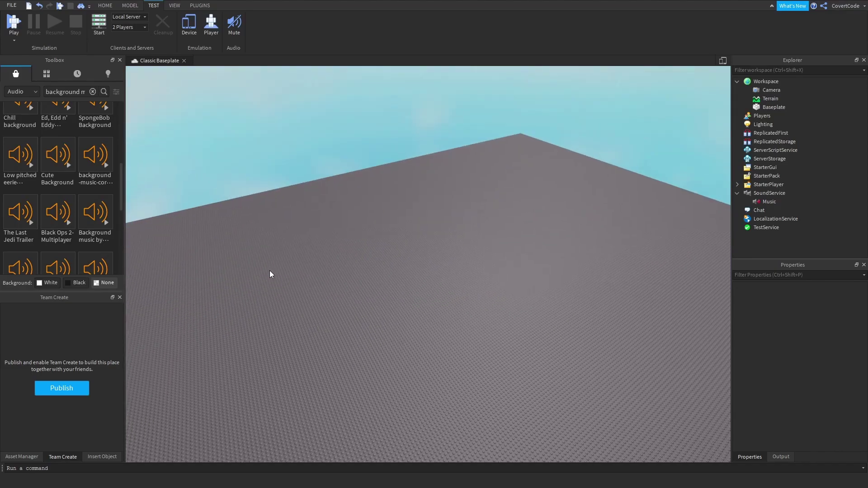